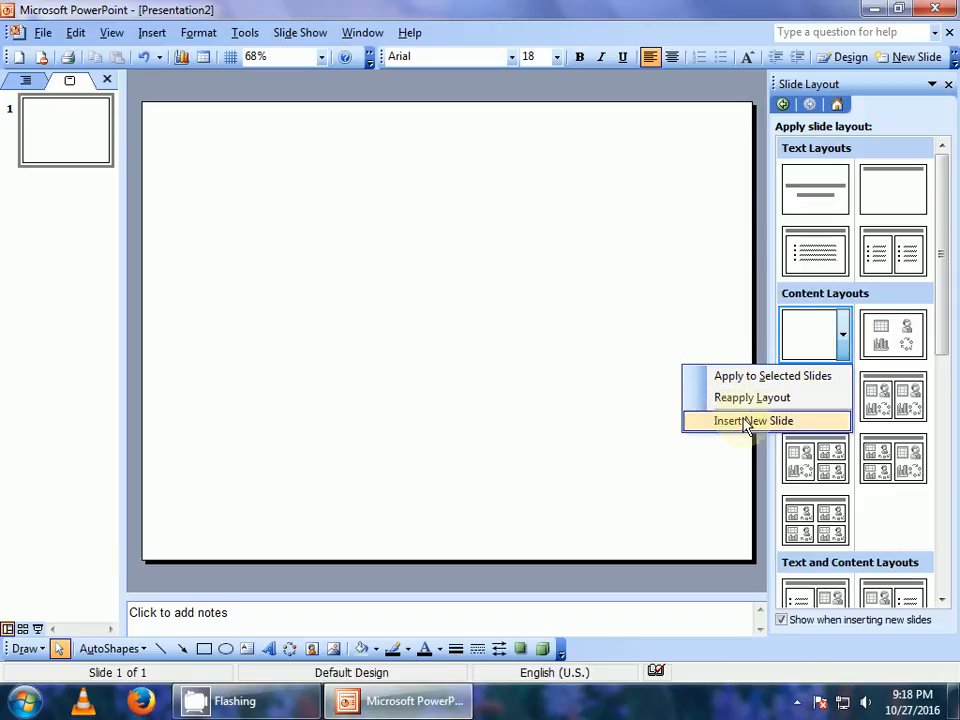
Insert a WordArt title reading "Courses :" in the multicoloured style with a slanted shadow, keeping Arial Black at size 36
left_click(577, 400)
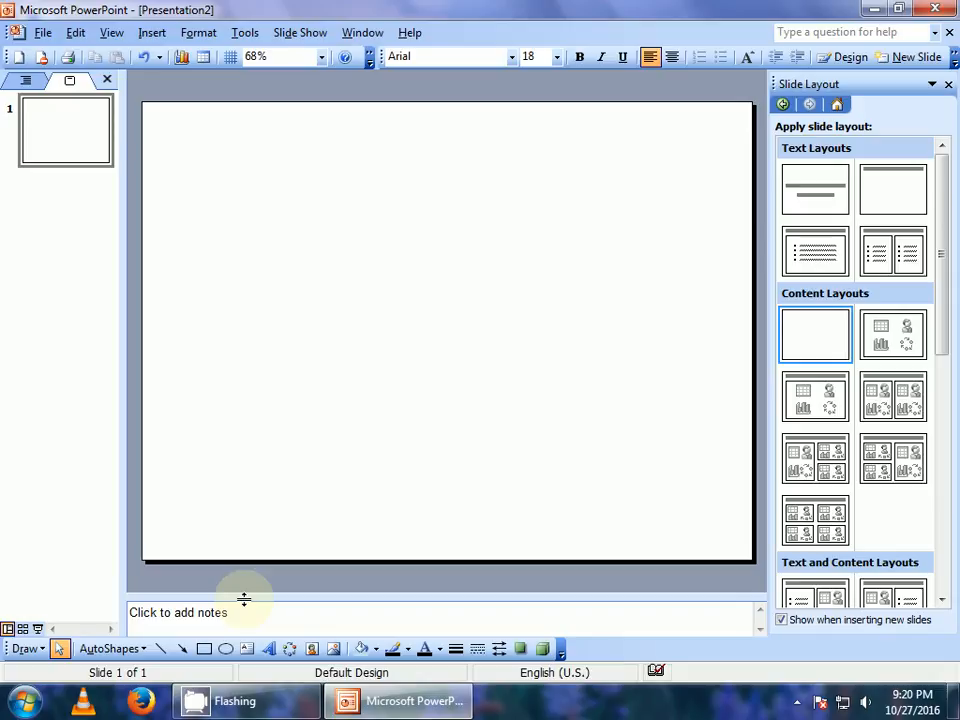
left_click(269, 652)
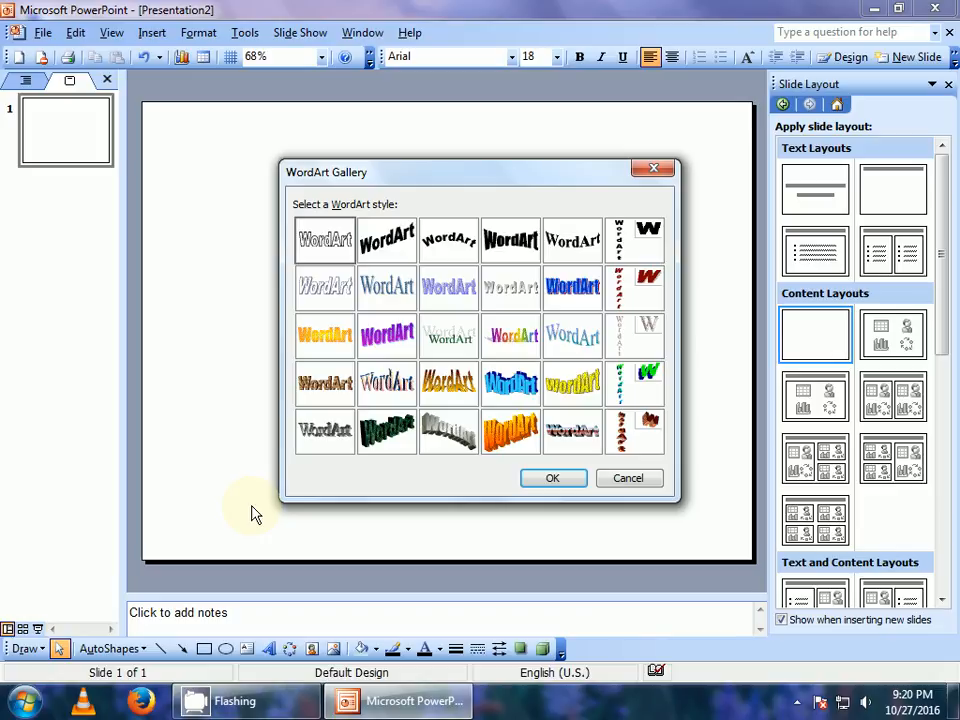
left_click(511, 334)
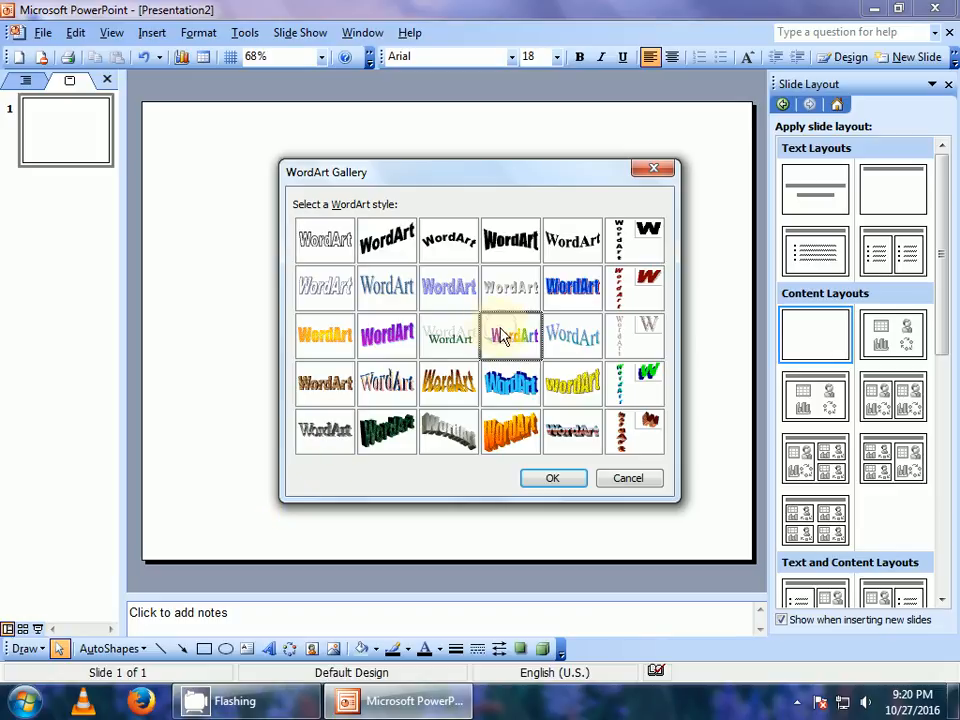
left_click(549, 480)
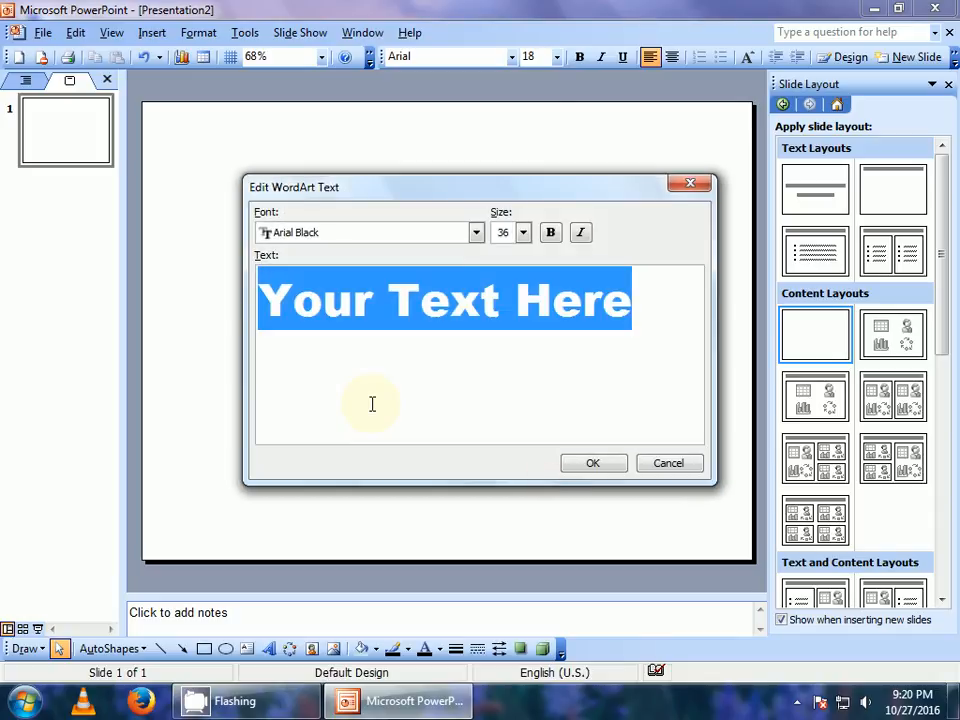
type("Co")
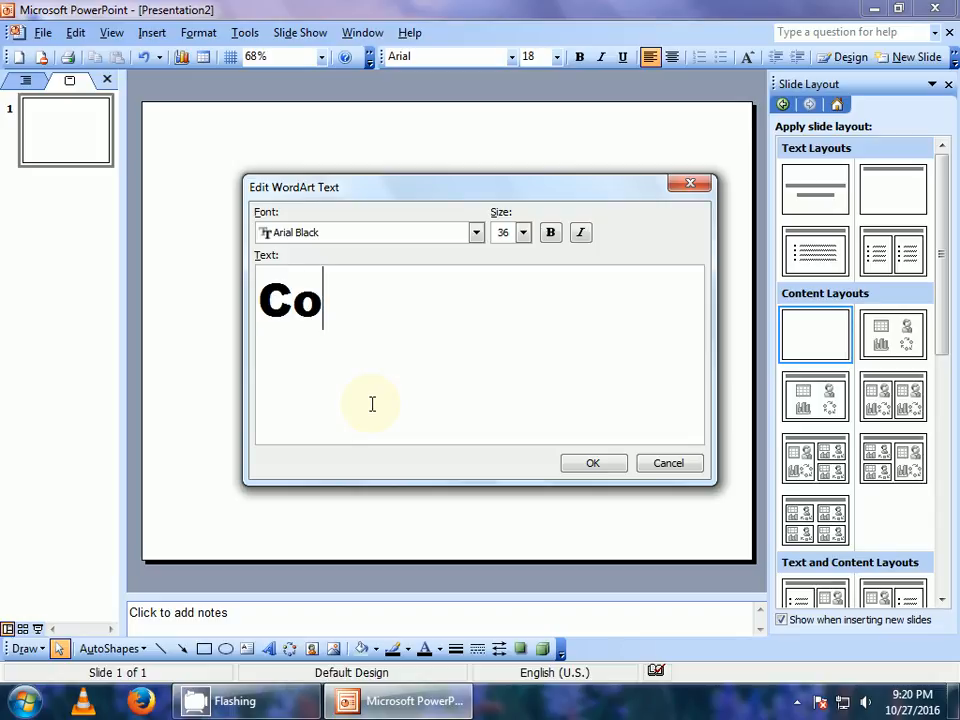
type("urses ")
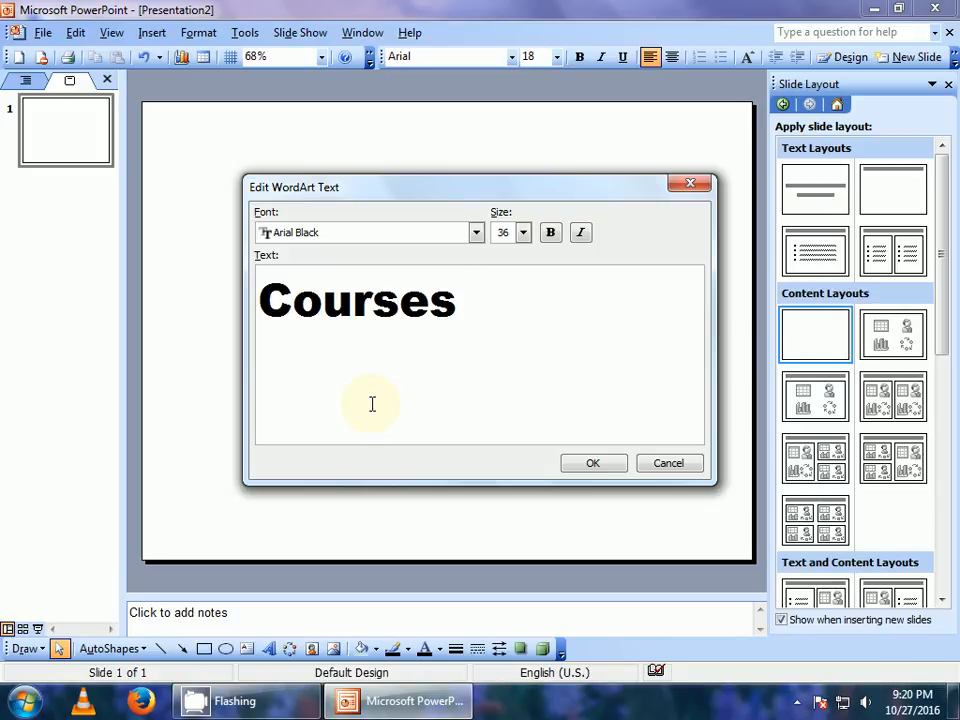
type(":")
left_click(594, 466)
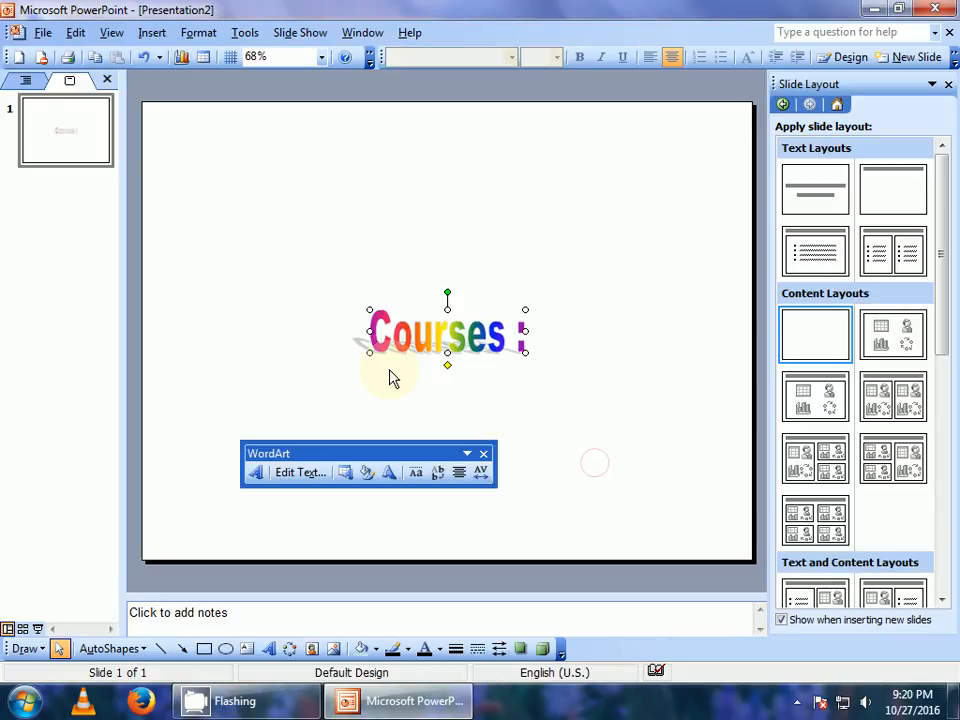
Move the "Courses :" WordArt to the slide's upper-left corner and enlarge it to about a third of the slide width
left_click_drag(221, 156, 208, 156)
left_click_drag(355, 197, 358, 198)
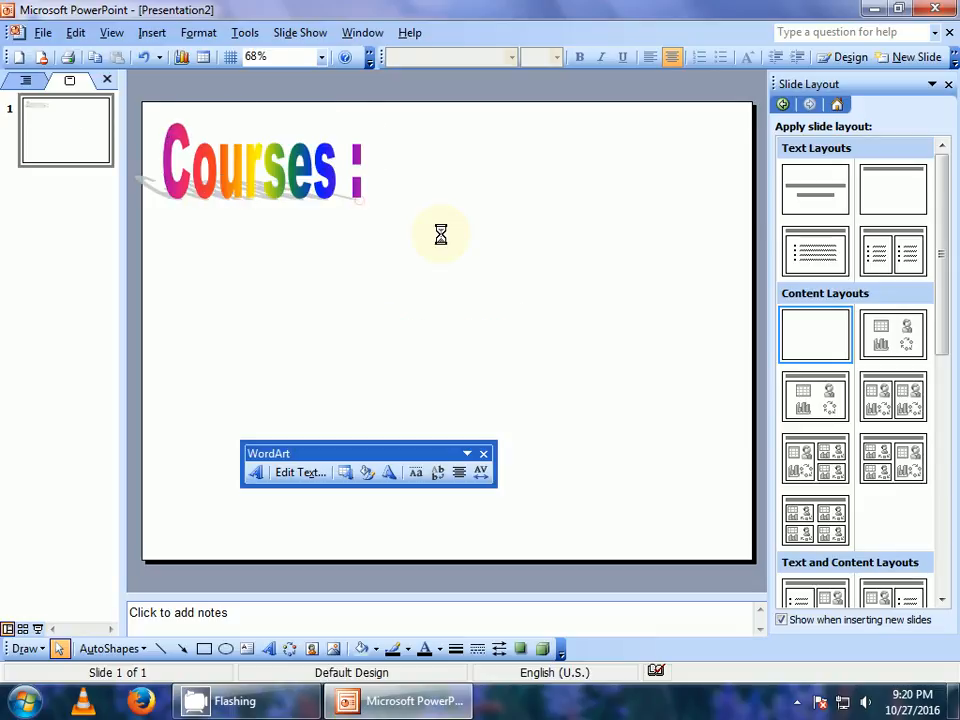
left_click(440, 238)
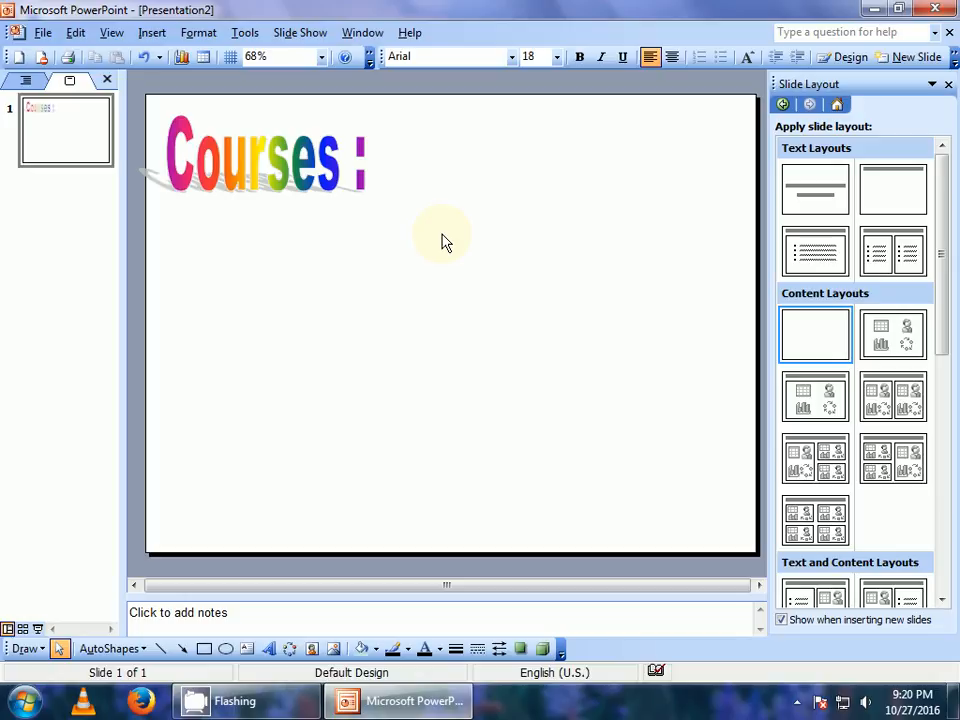
Preview the slide in a full-screen slide show and return to editing
left_click(37, 630)
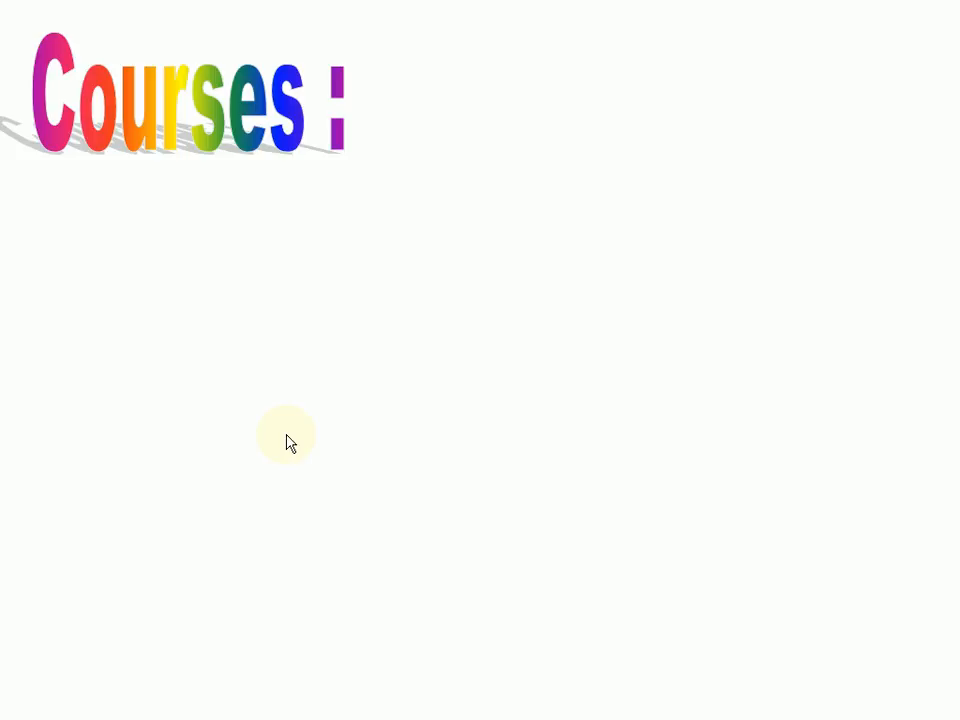
left_click(289, 442)
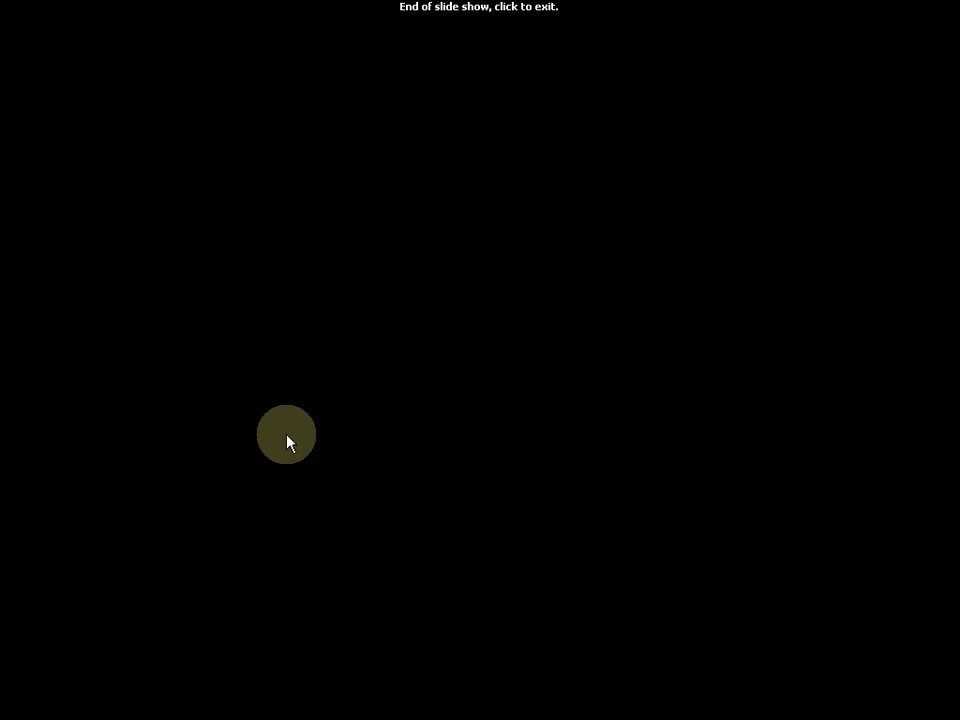
left_click(288, 442)
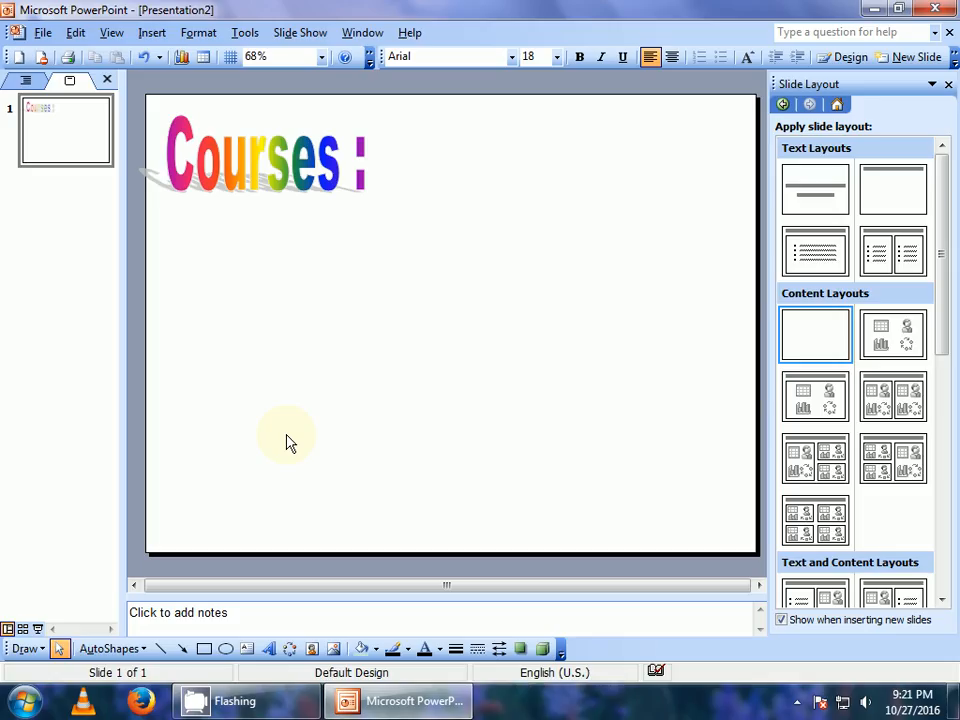
Give the current slide a solid purple background using a custom colour
right_click(402, 300)
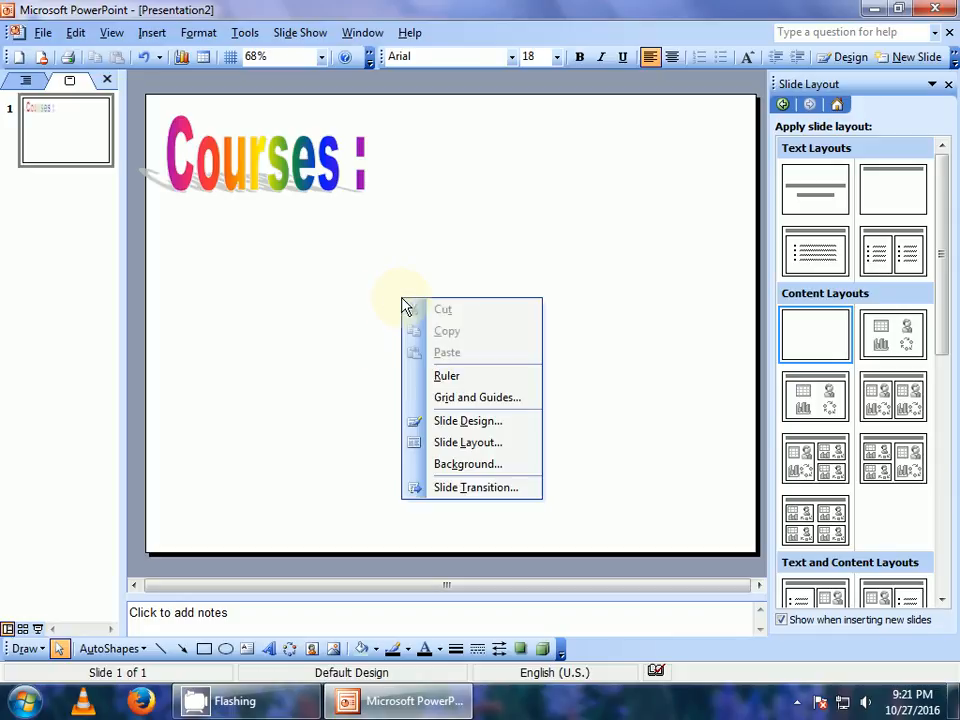
left_click(452, 464)
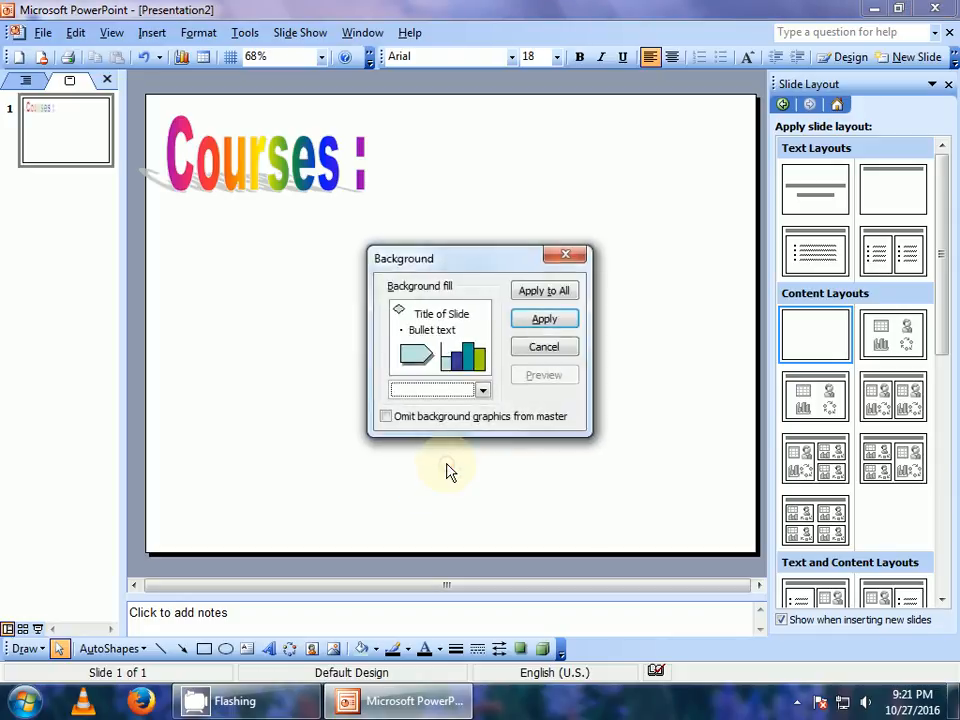
left_click(482, 391)
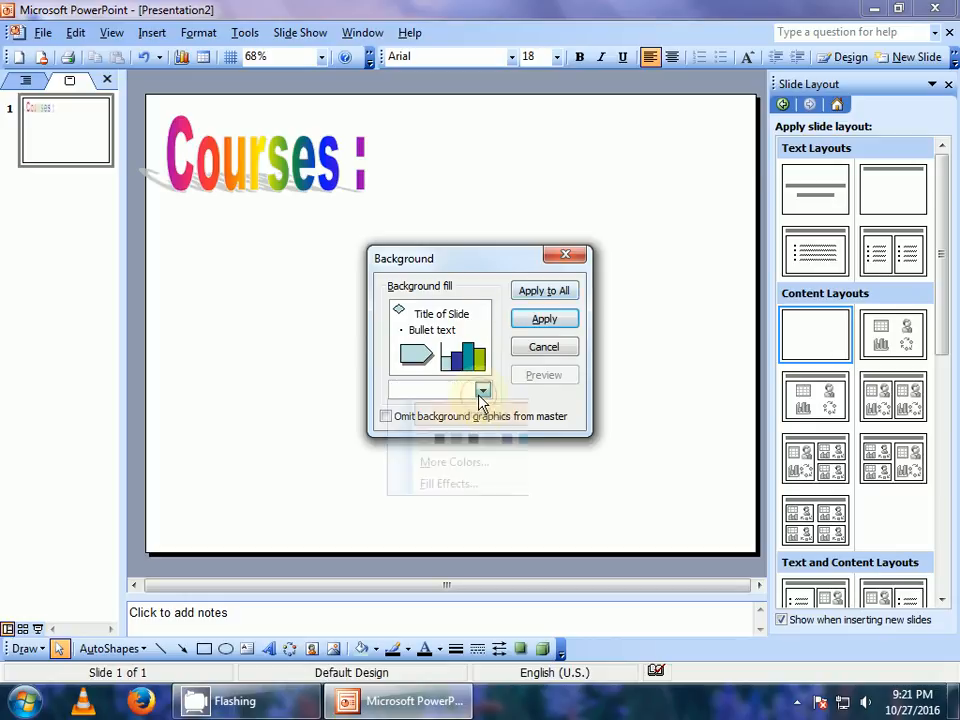
left_click(441, 463)
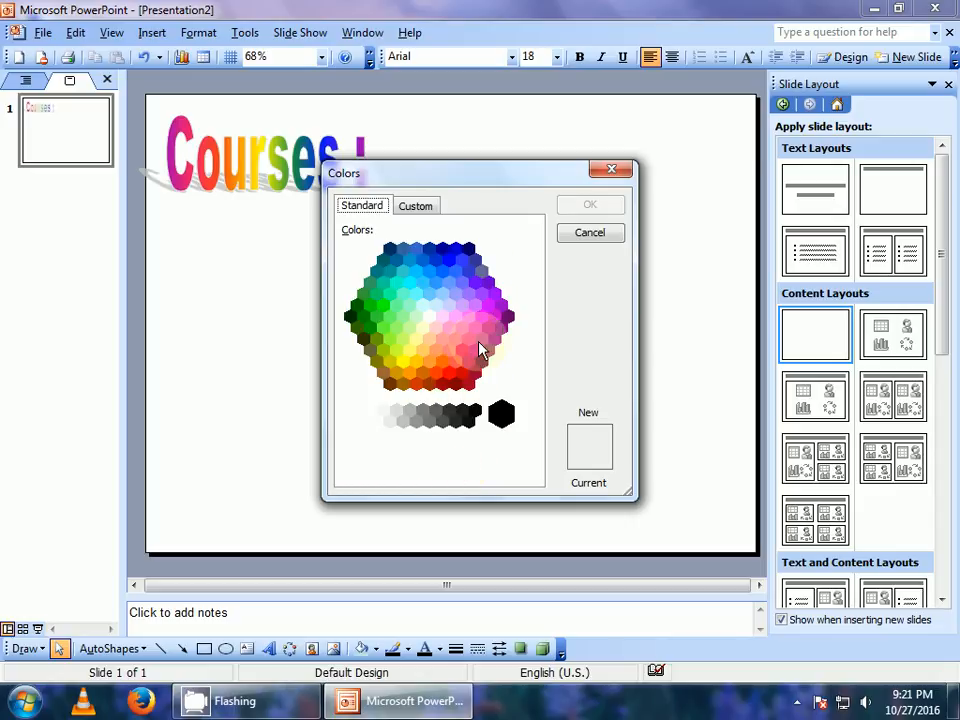
left_click(420, 209)
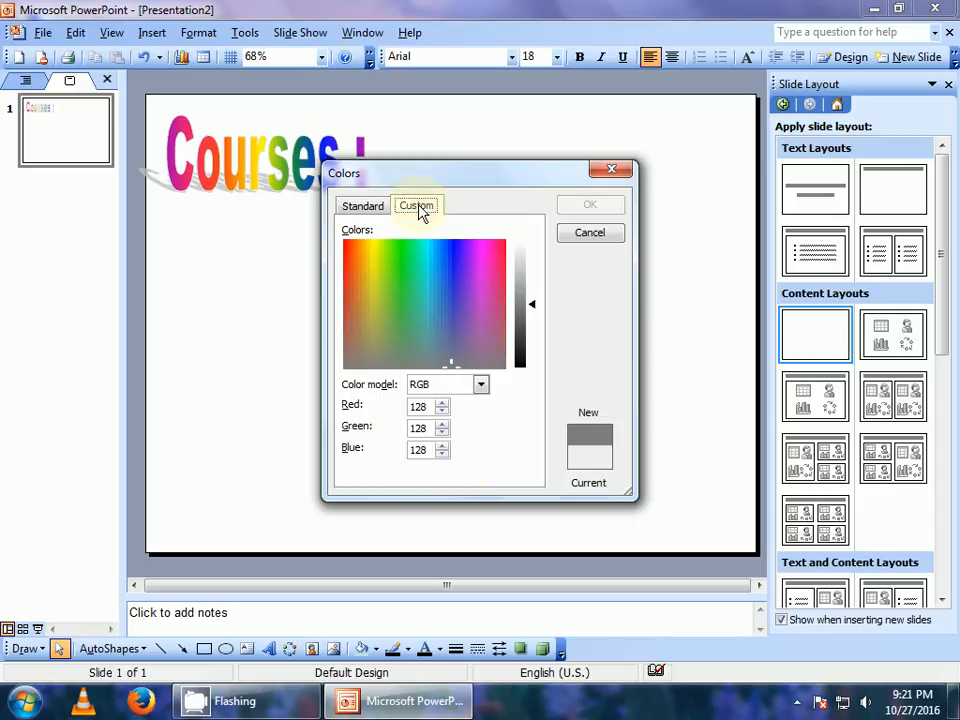
left_click_drag(470, 256, 448, 243)
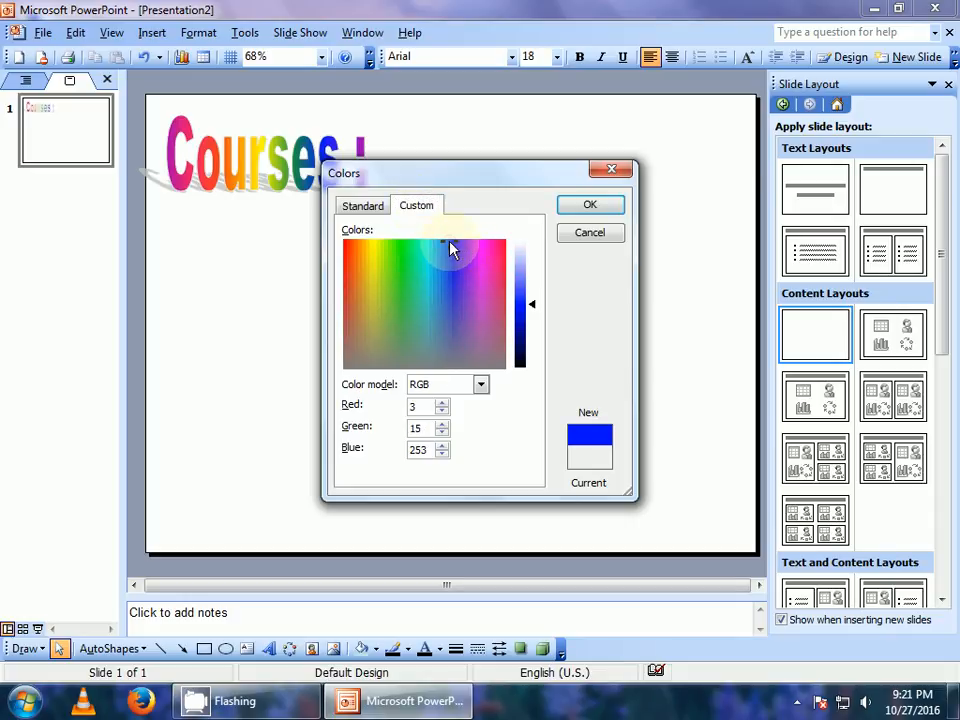
left_click(452, 277)
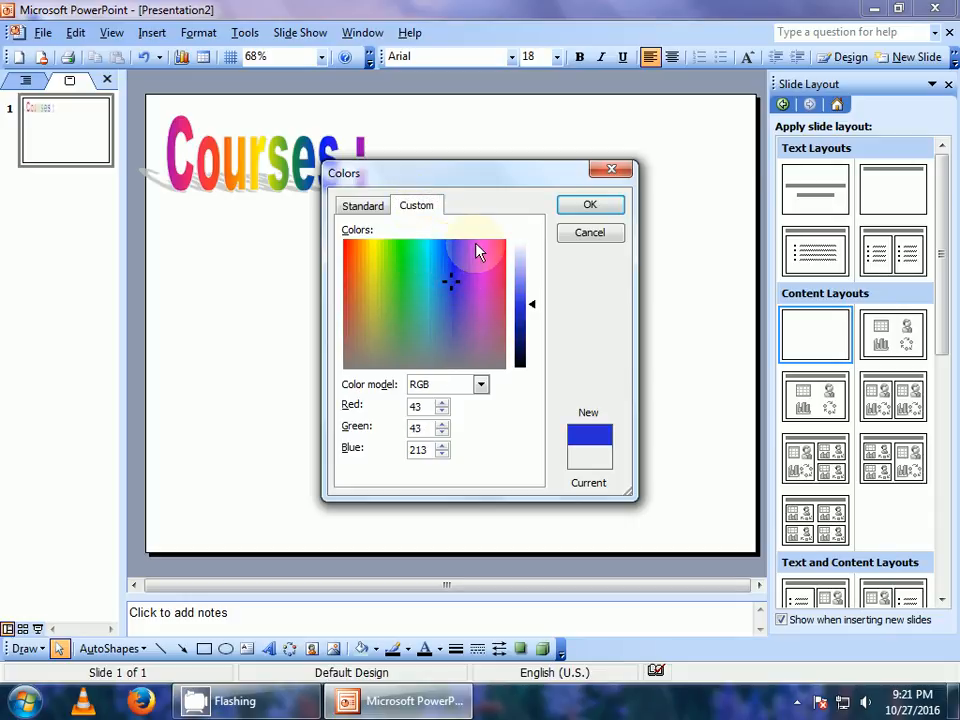
left_click(474, 245)
left_click_drag(463, 245, 448, 268)
left_click(590, 204)
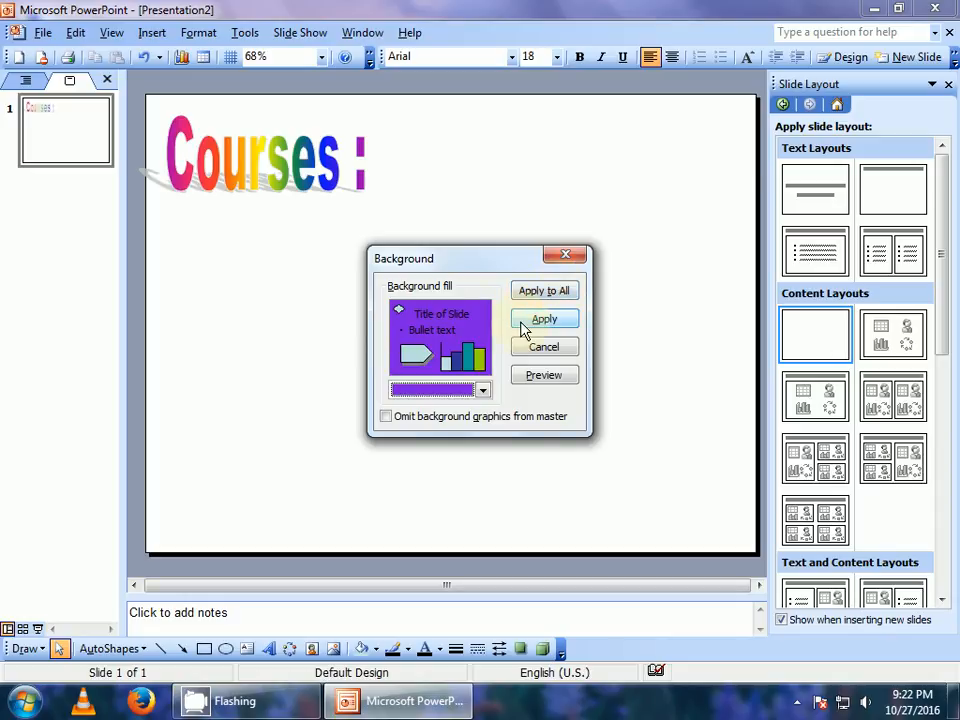
left_click(544, 319)
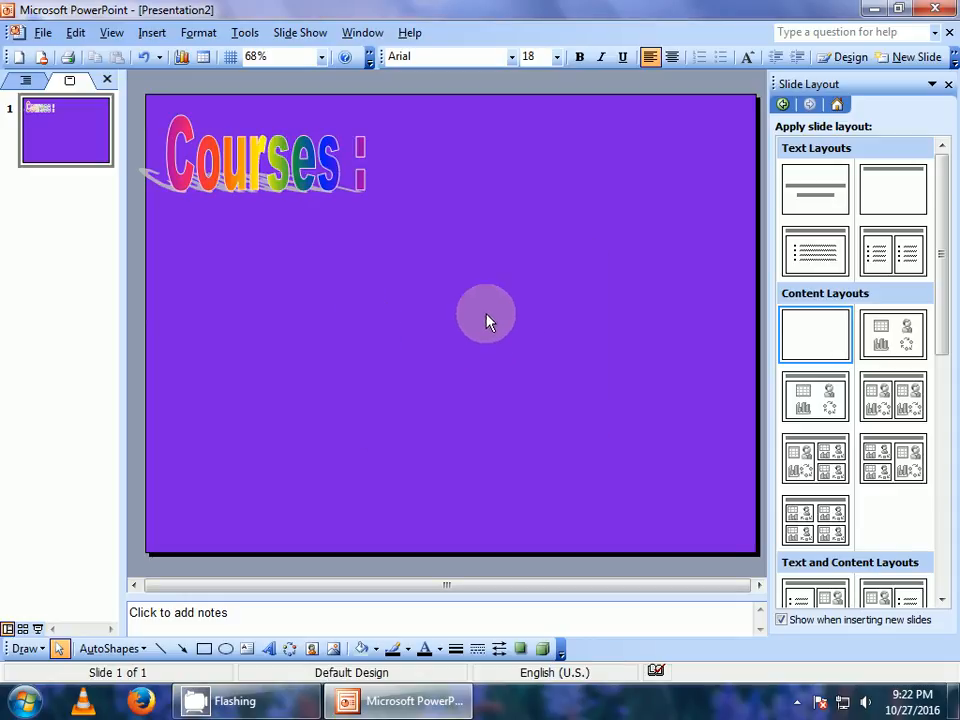
Add a text box near the middle of the slide and set its font size to 50
left_click(69, 247)
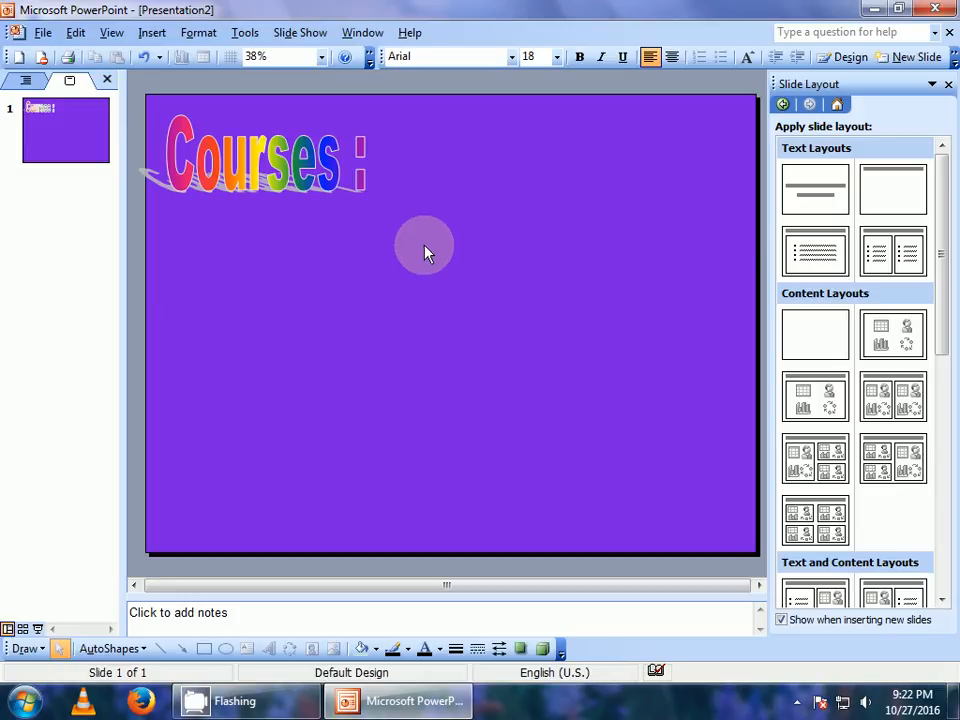
left_click(351, 433)
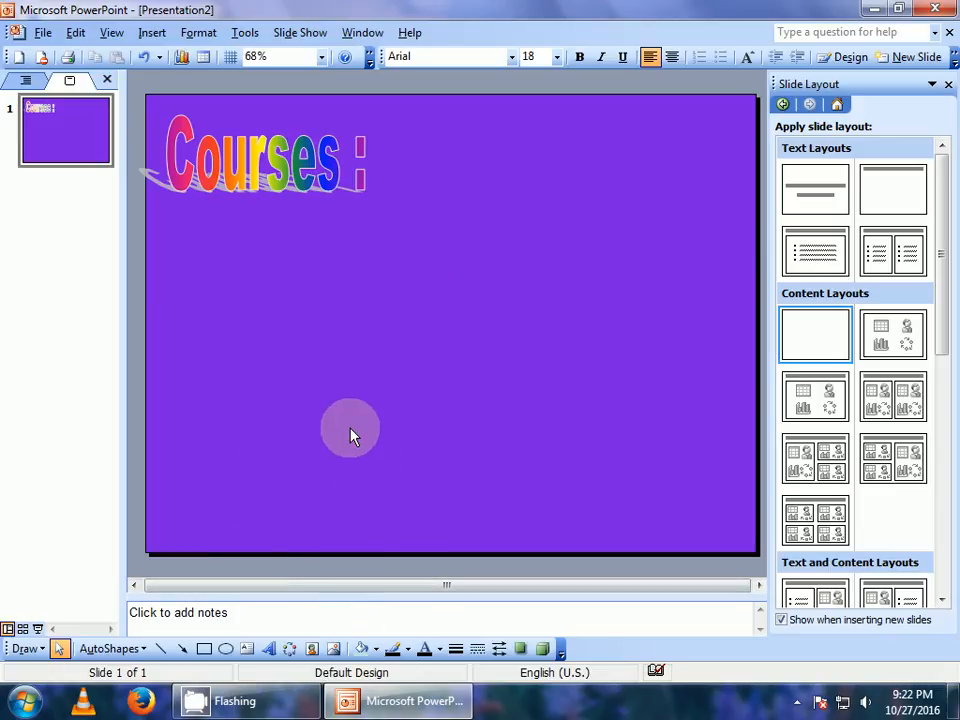
left_click(247, 648)
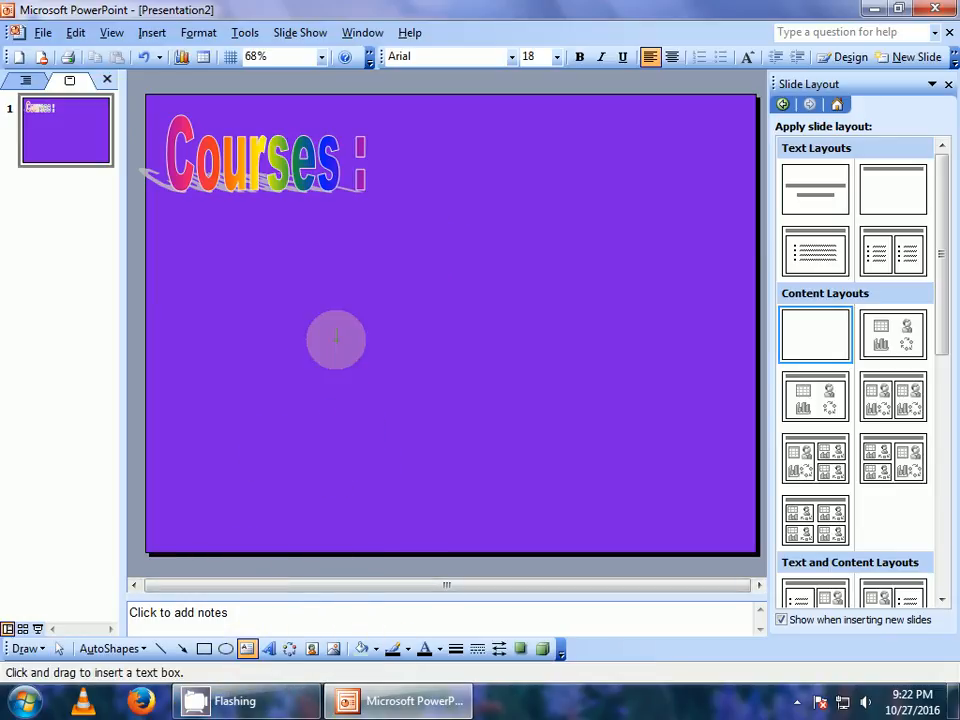
left_click(338, 325)
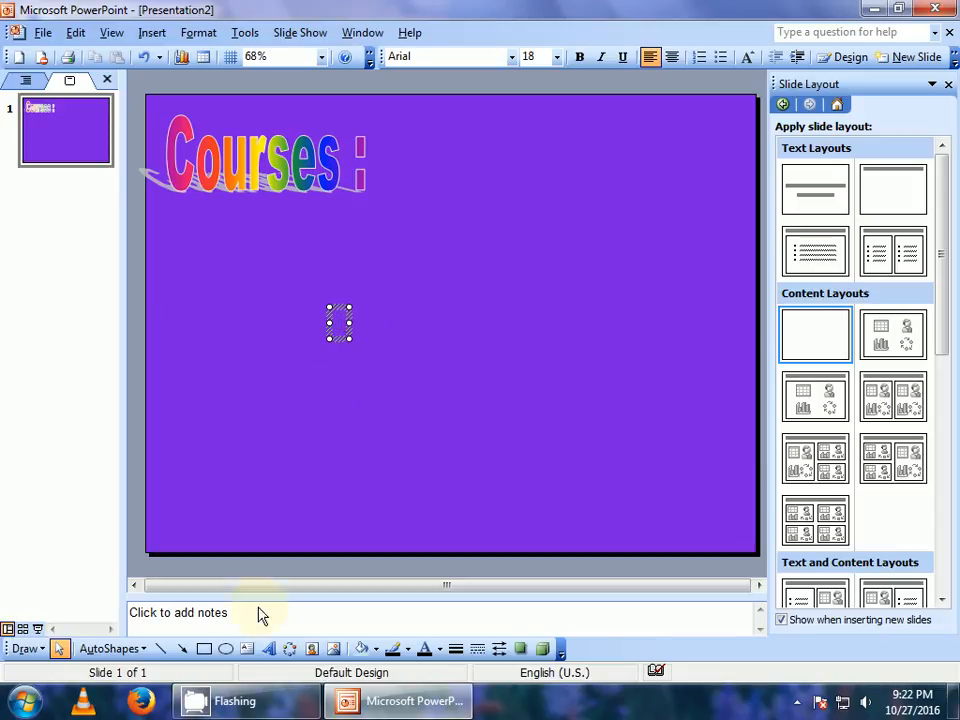
left_click(540, 57)
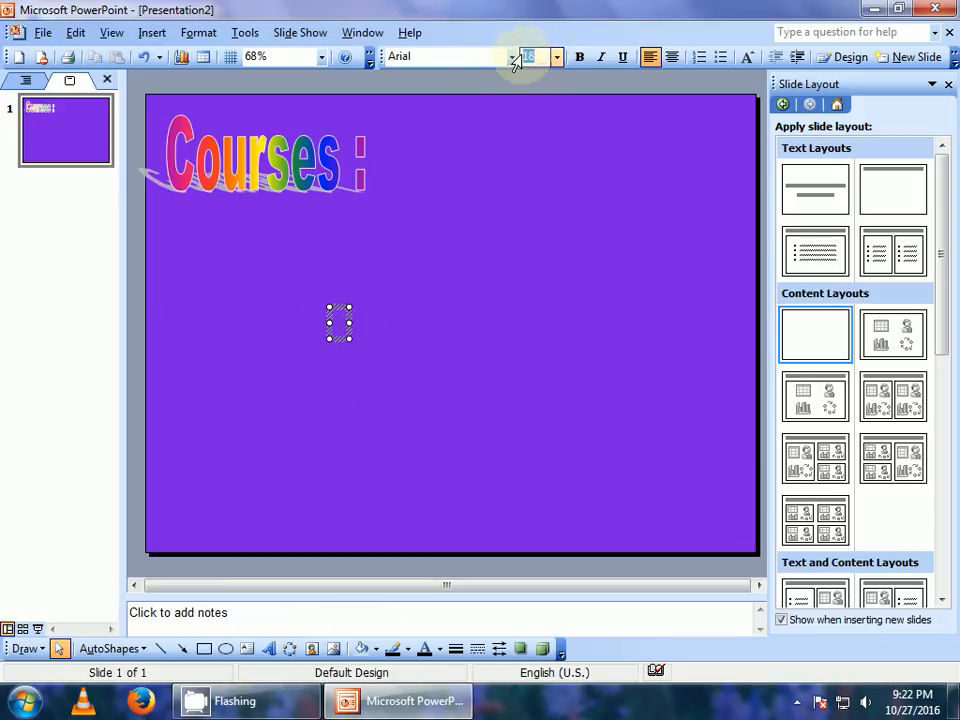
left_click(343, 326)
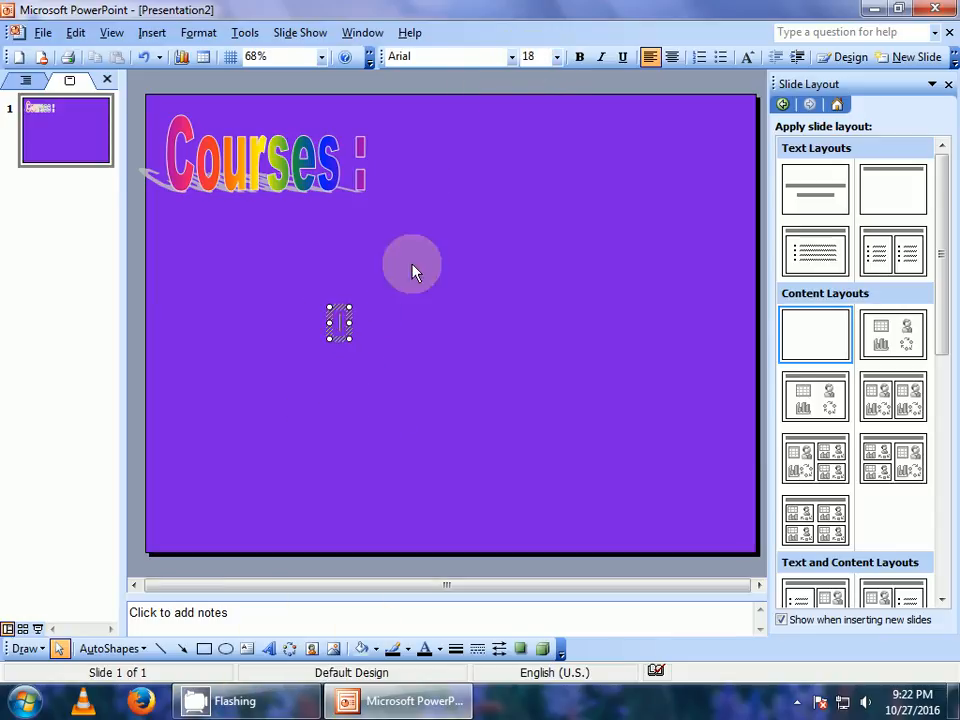
left_click(541, 57)
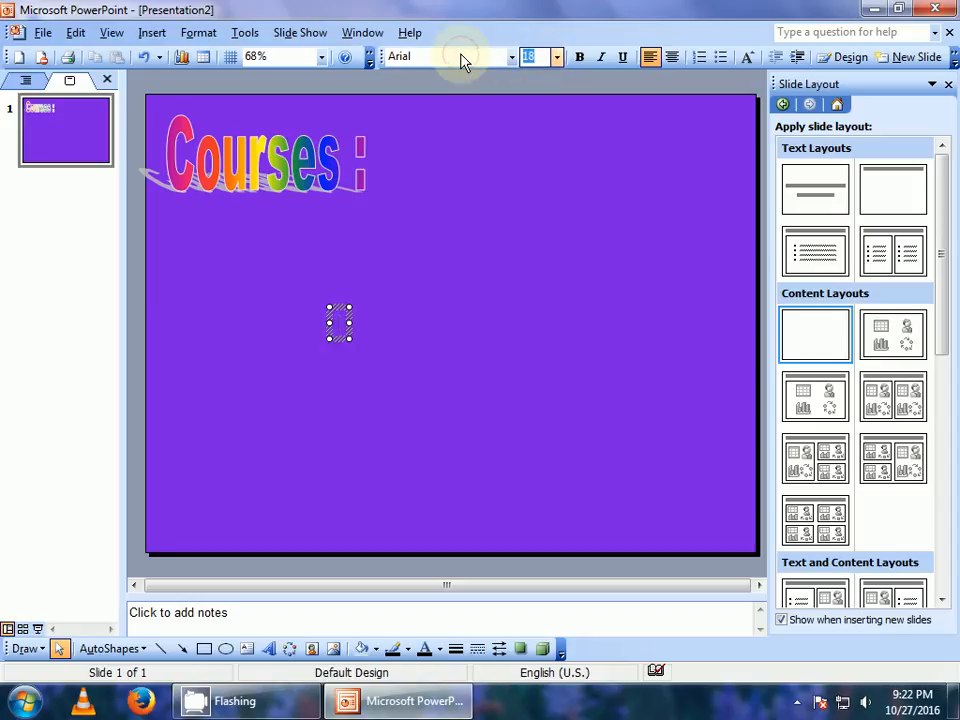
type("50")
key("Return")
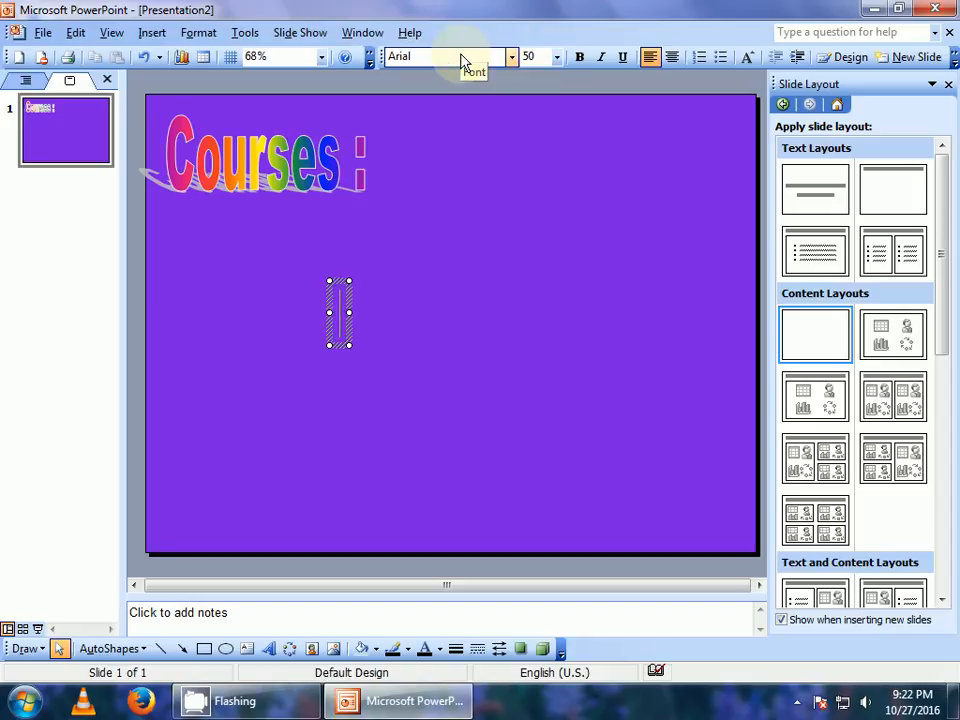
Enter "Ctrl + M" on the text box's first line and begin the second line with "To"
type("C")
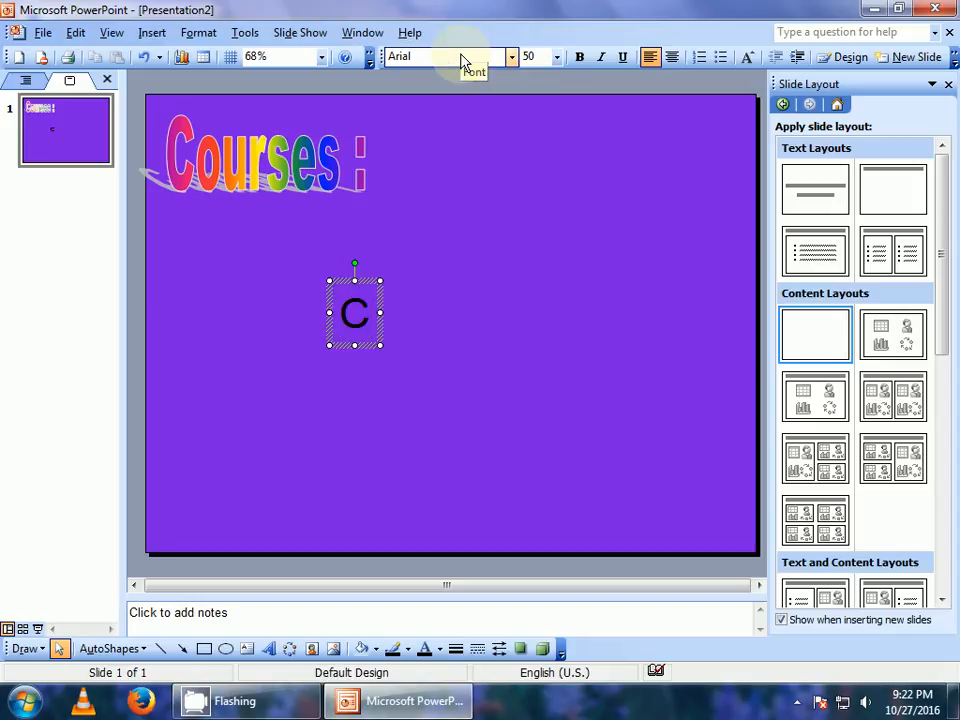
type("trl ")
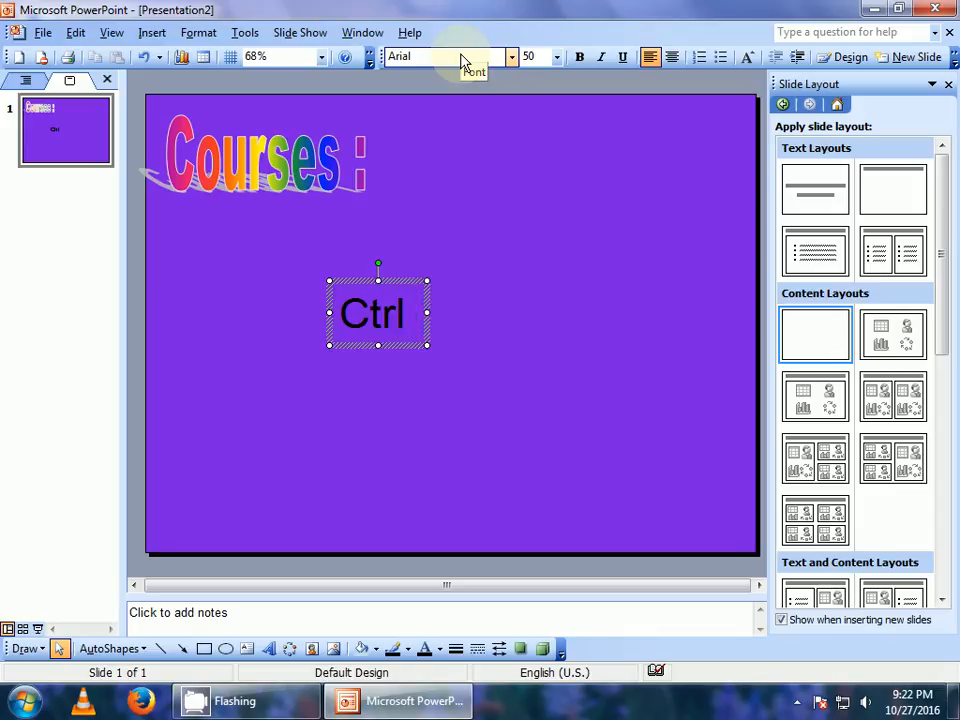
type("+ M")
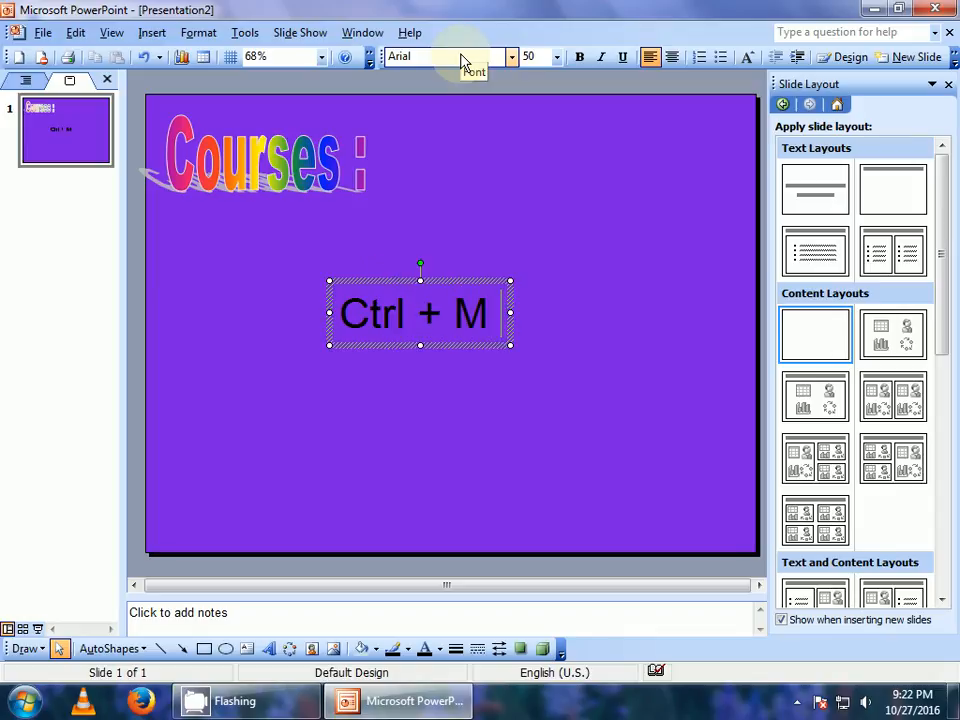
key("Return")
type("to g")
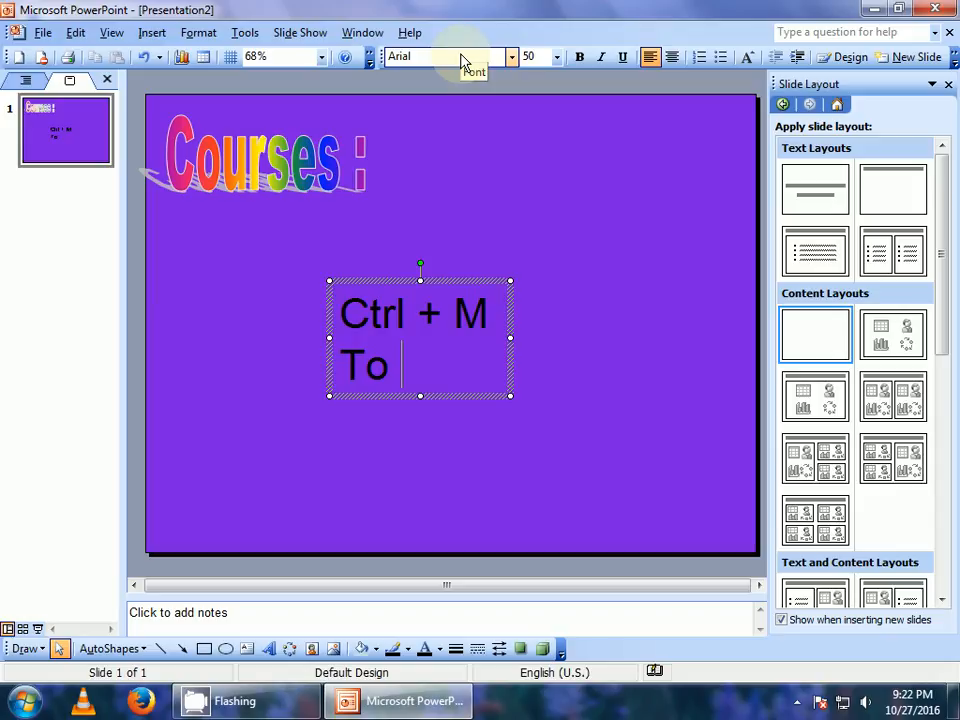